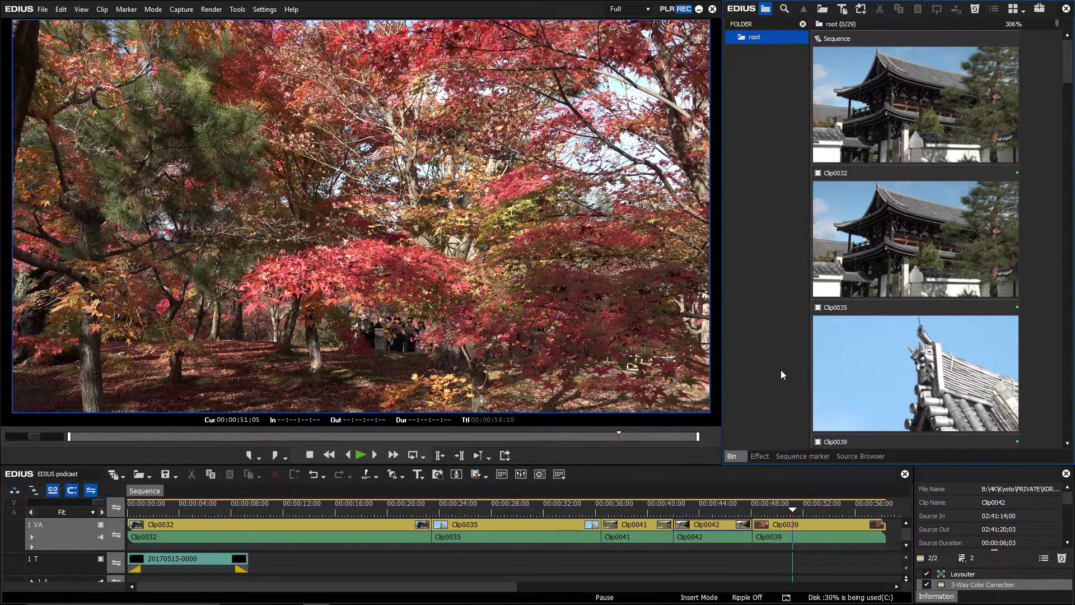
- Select My effect and My effect 2 and export them to MULTIBOOT (F:) as 'My Effects'
left_click(759, 456)
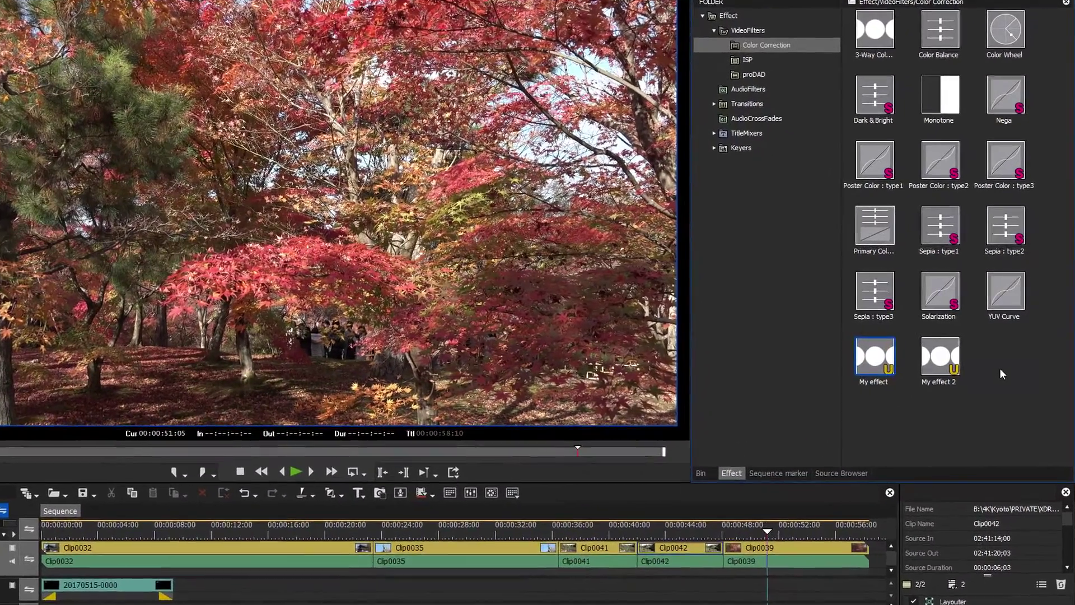
left_click_drag(1005, 360, 894, 350)
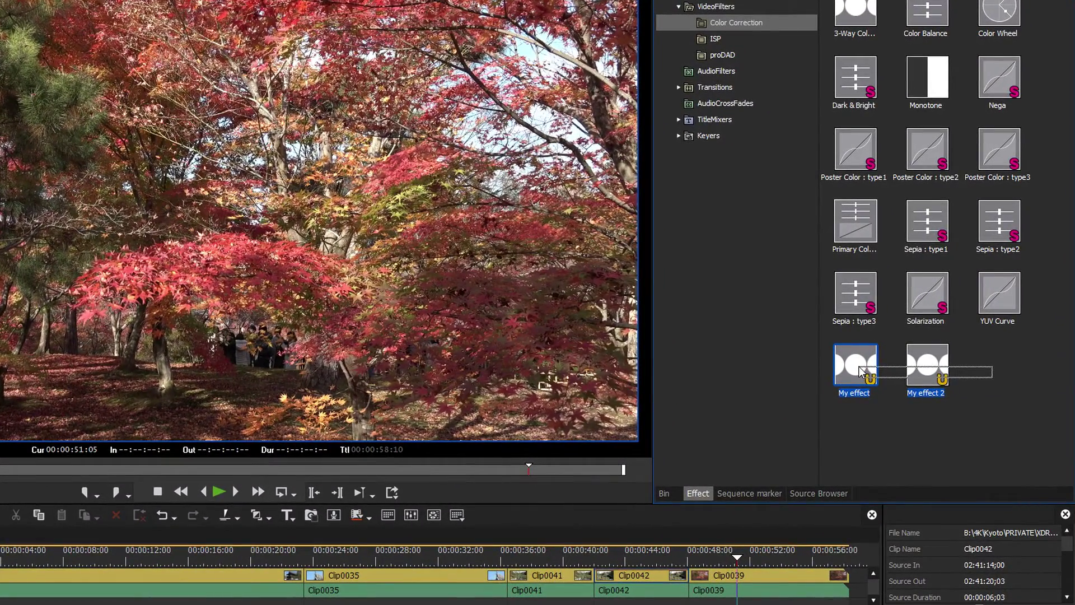
right_click(859, 367)
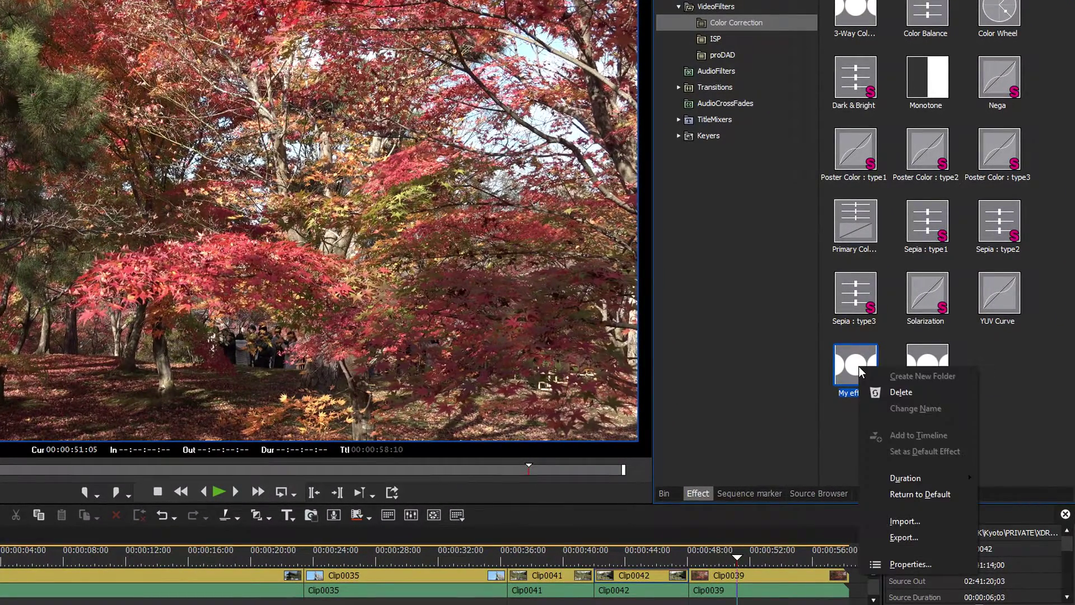
left_click(903, 537)
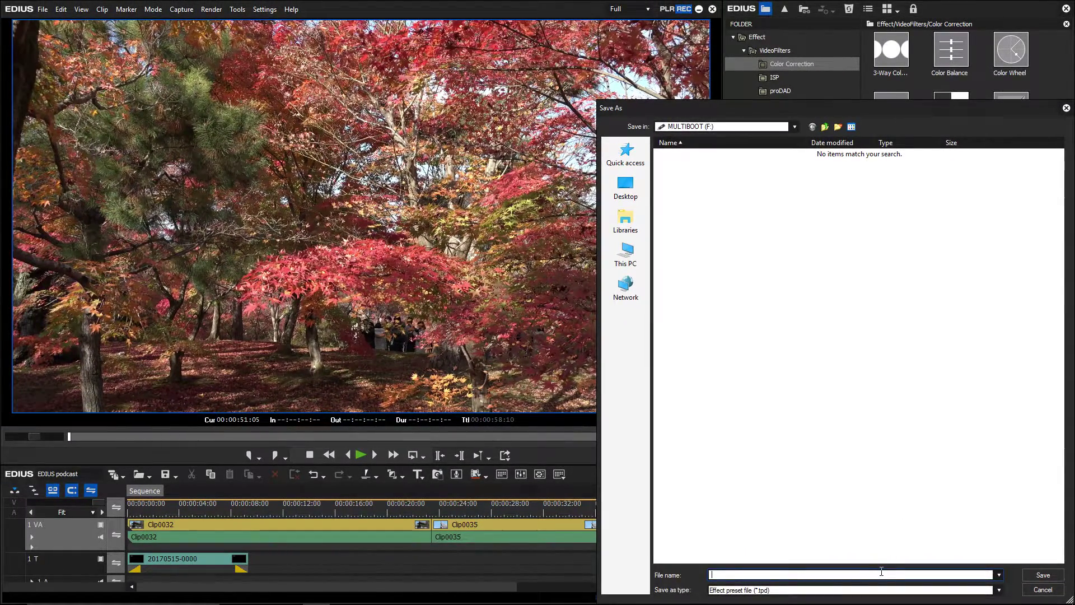
type("My Effe")
type("cts")
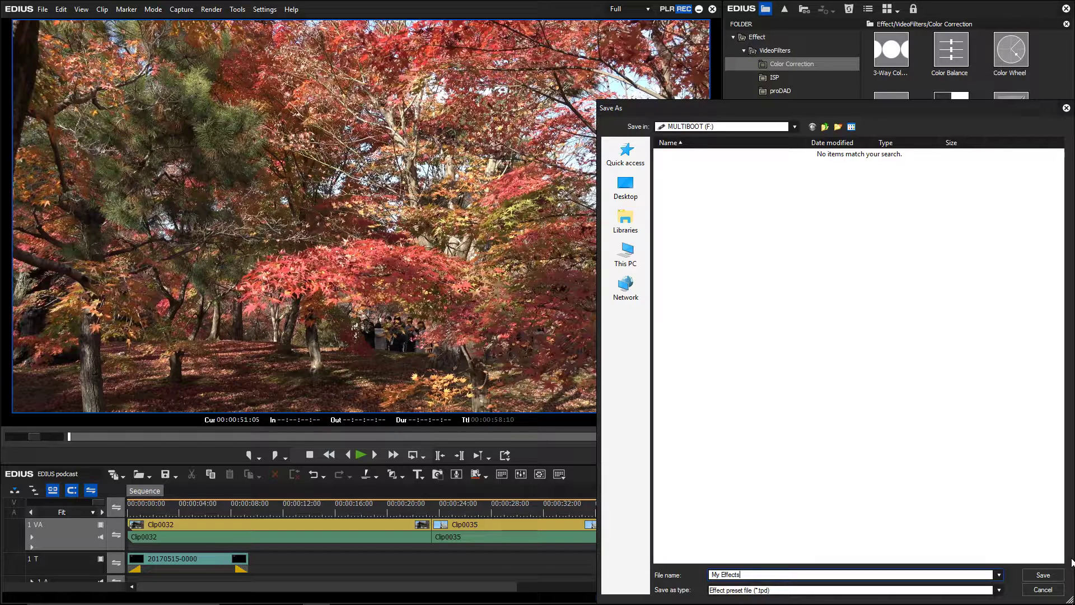
left_click(1054, 574)
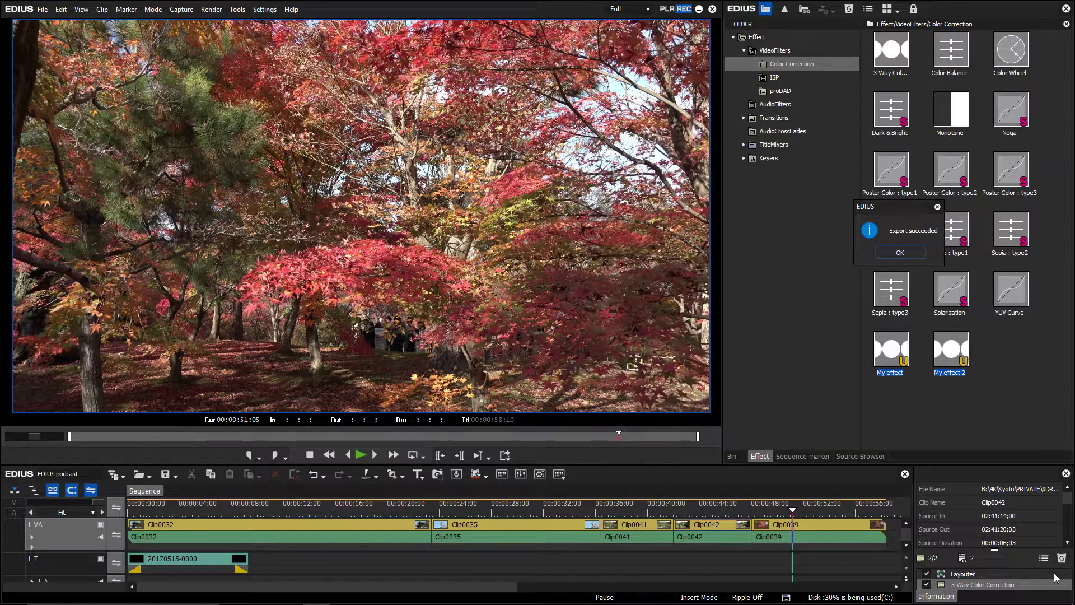
- Dismiss the export message and browse to %appdata%\Grass Valley\EDIUS\9.00\Setting
left_click(899, 254)
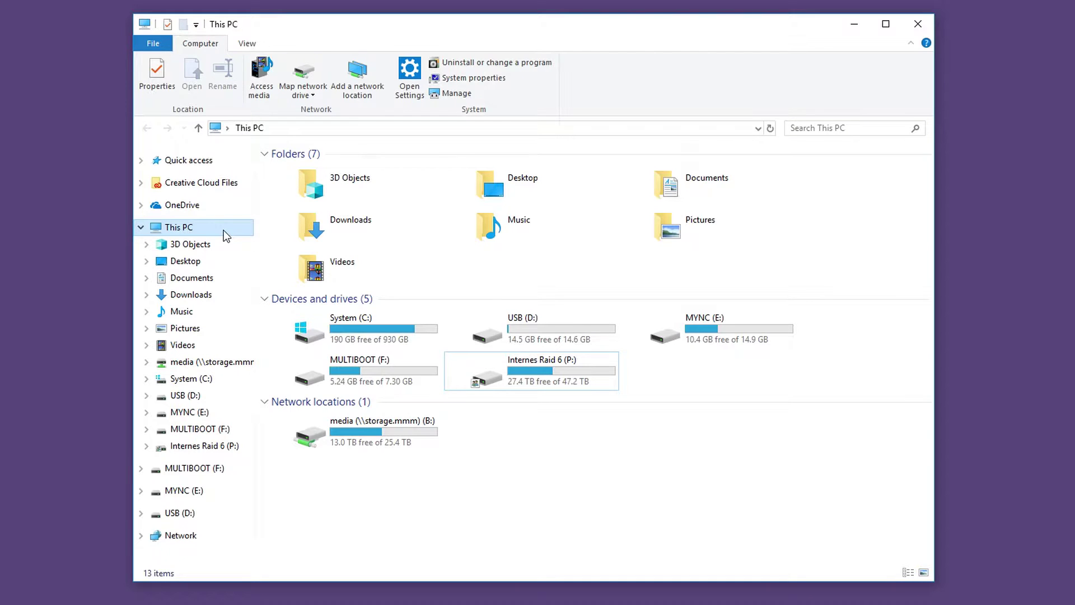
left_click(425, 126)
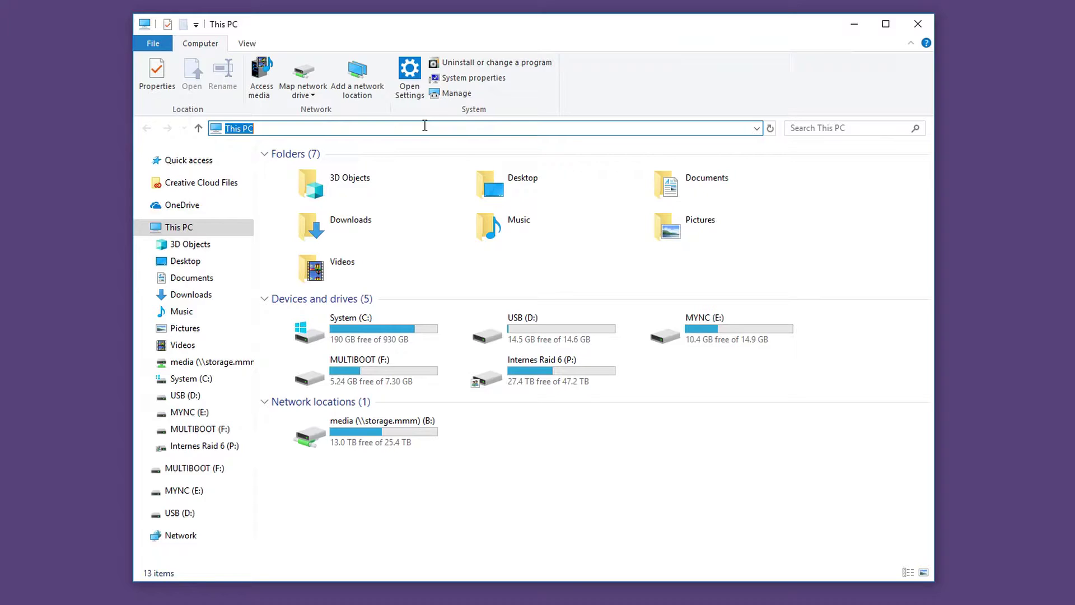
type("%appdata")
type("%")
key("Return")
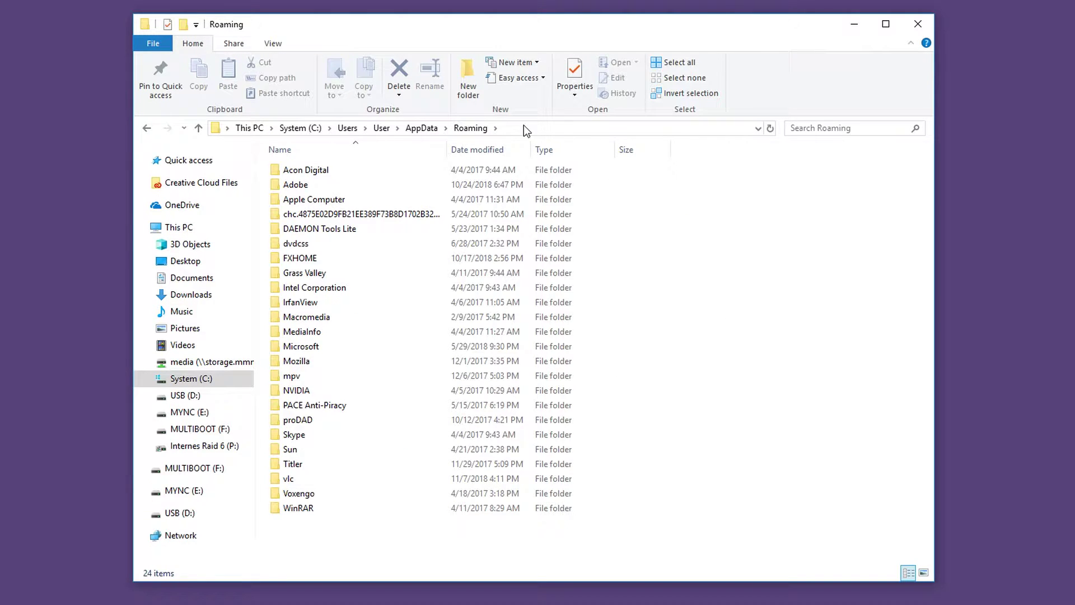
double_click(313, 275)
double_click(312, 172)
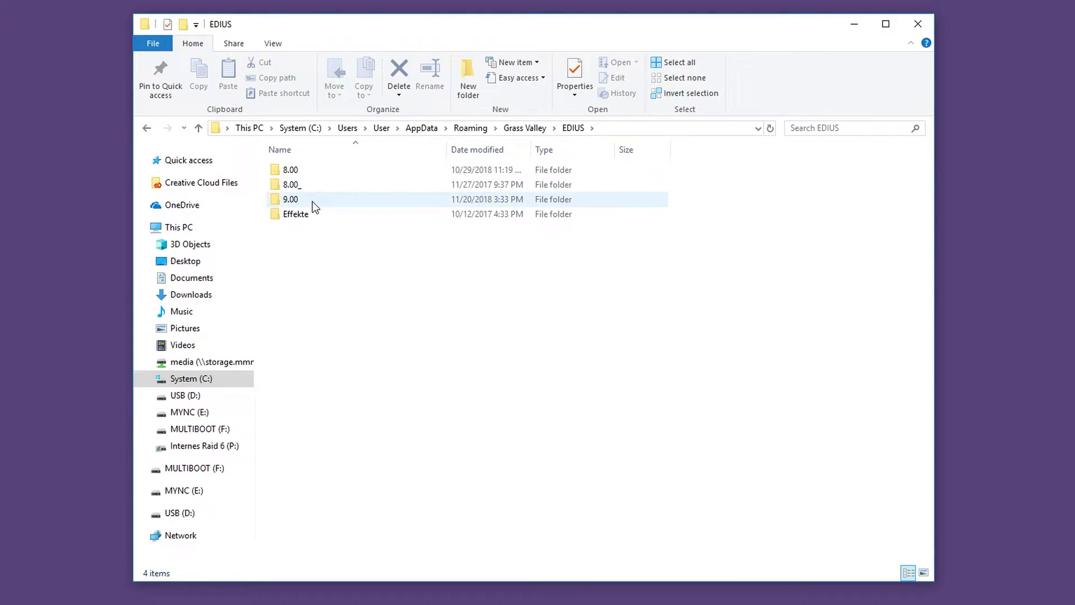
double_click(311, 201)
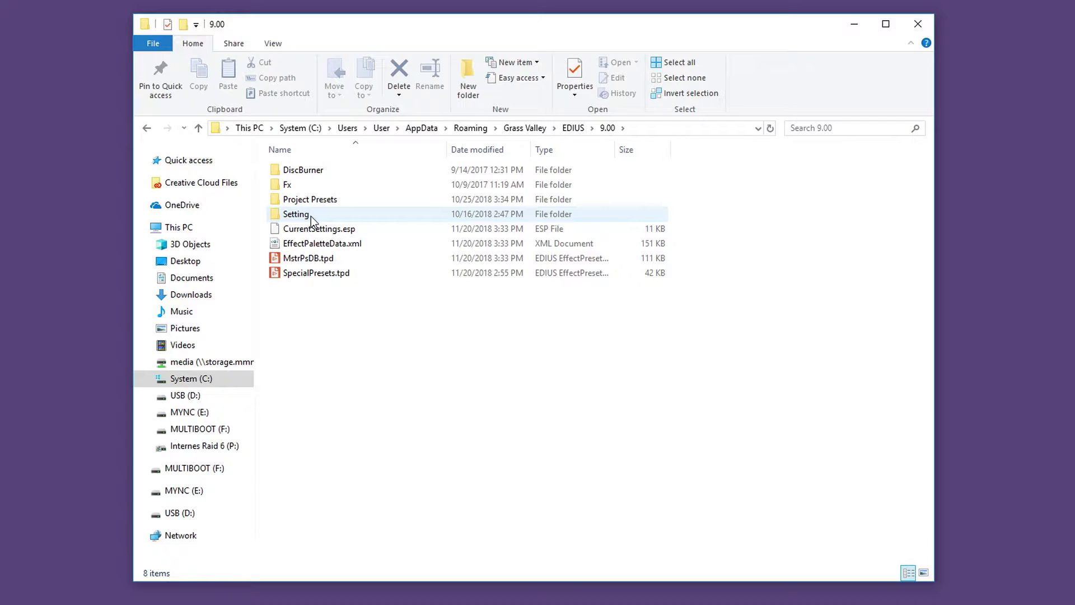
double_click(312, 216)
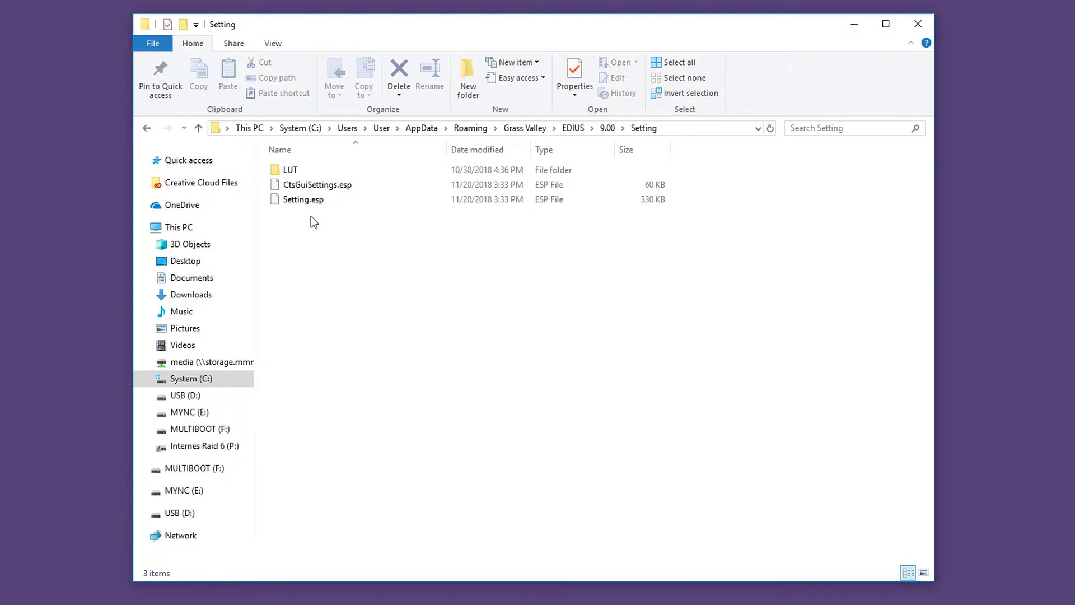
- Send Setting.esp to MULTIBOOT (F:) and return to the 9.00 folder
right_click(306, 203)
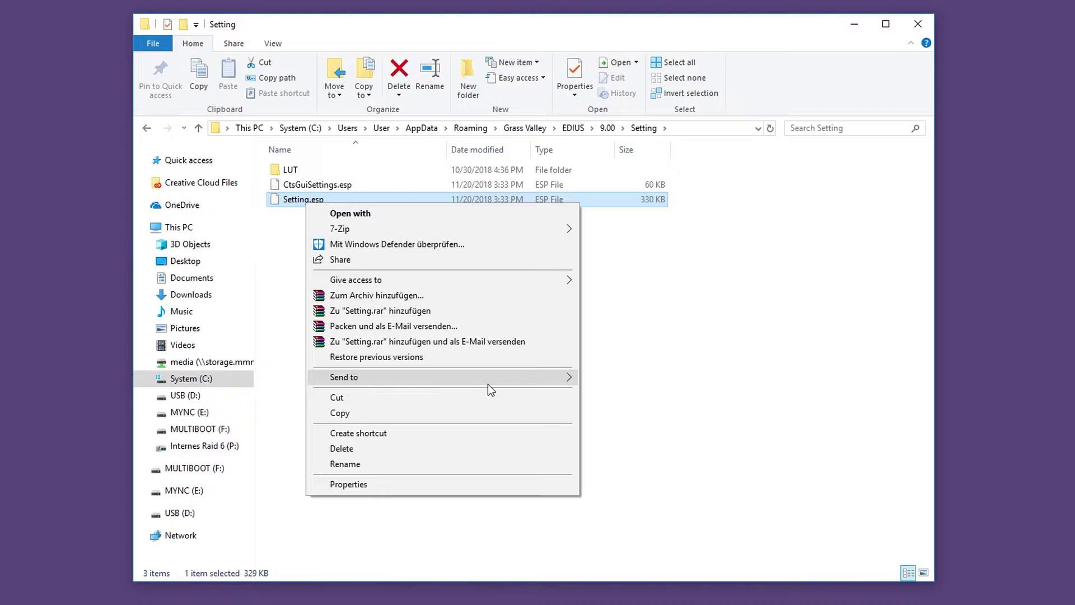
mouse_move(343, 377)
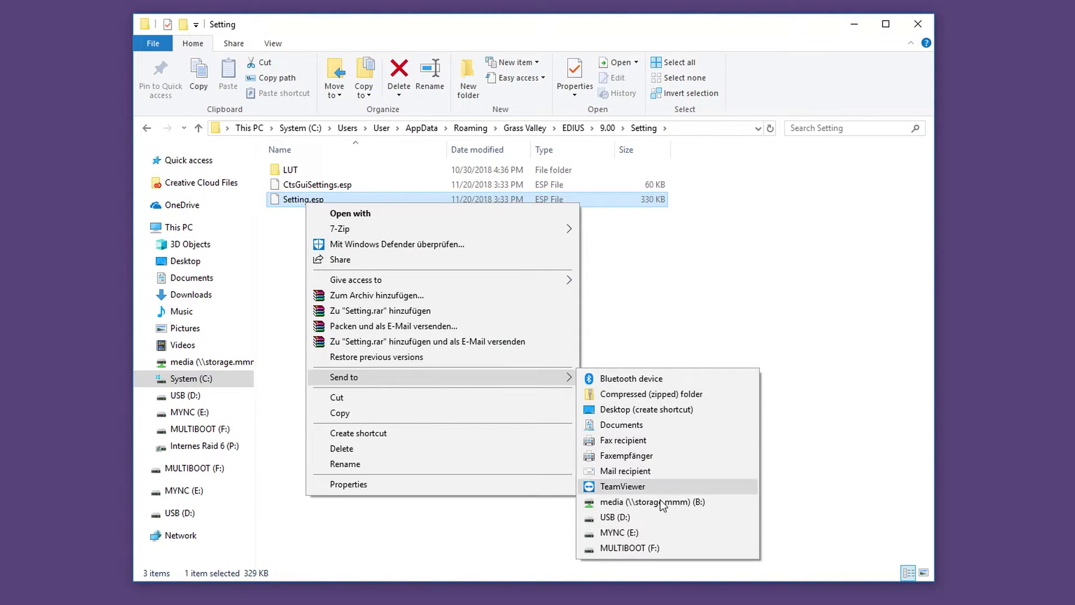
left_click(641, 551)
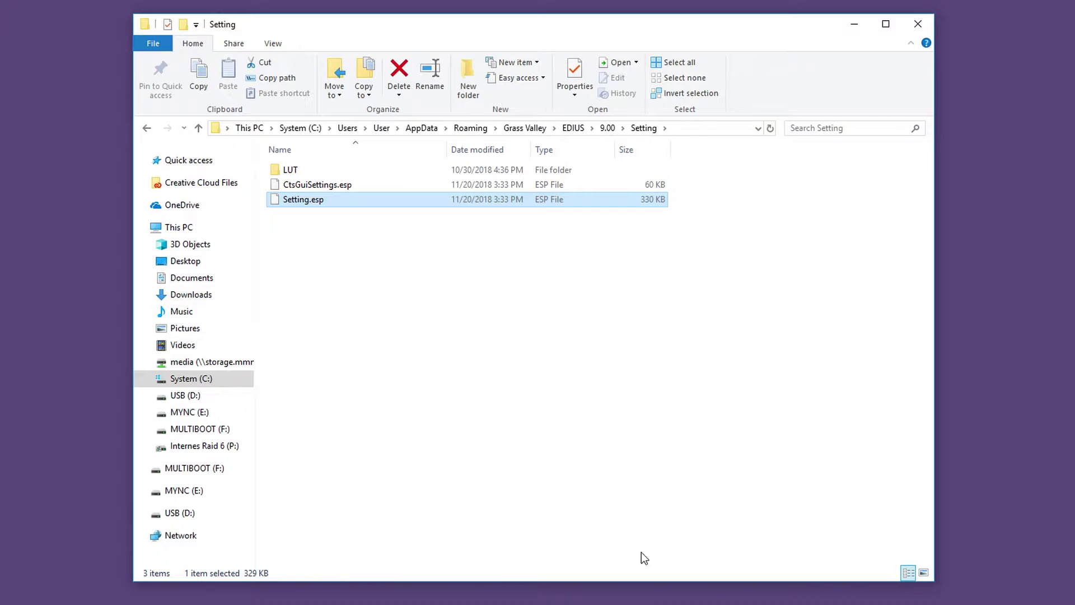
left_click(606, 128)
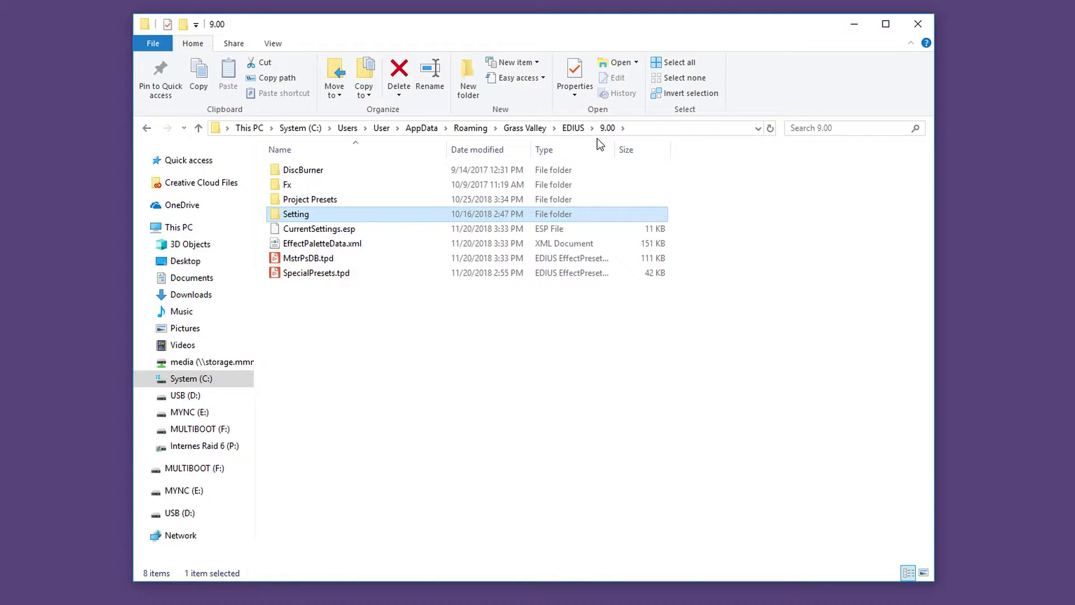
- Bring up, then dismiss, the context menu of the Project Presets folder
right_click(334, 201)
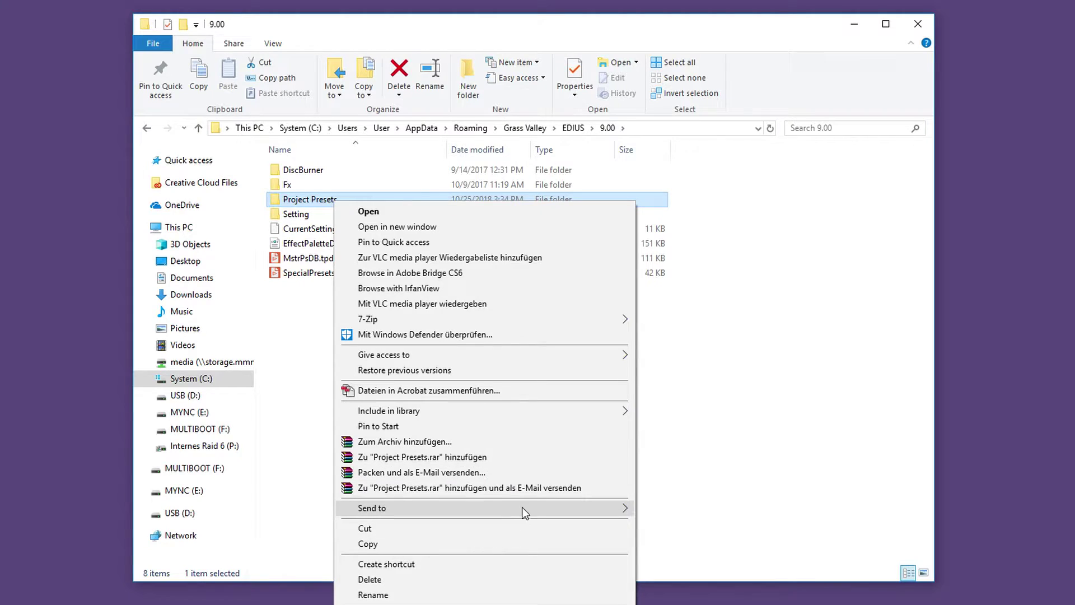
key("Escape")
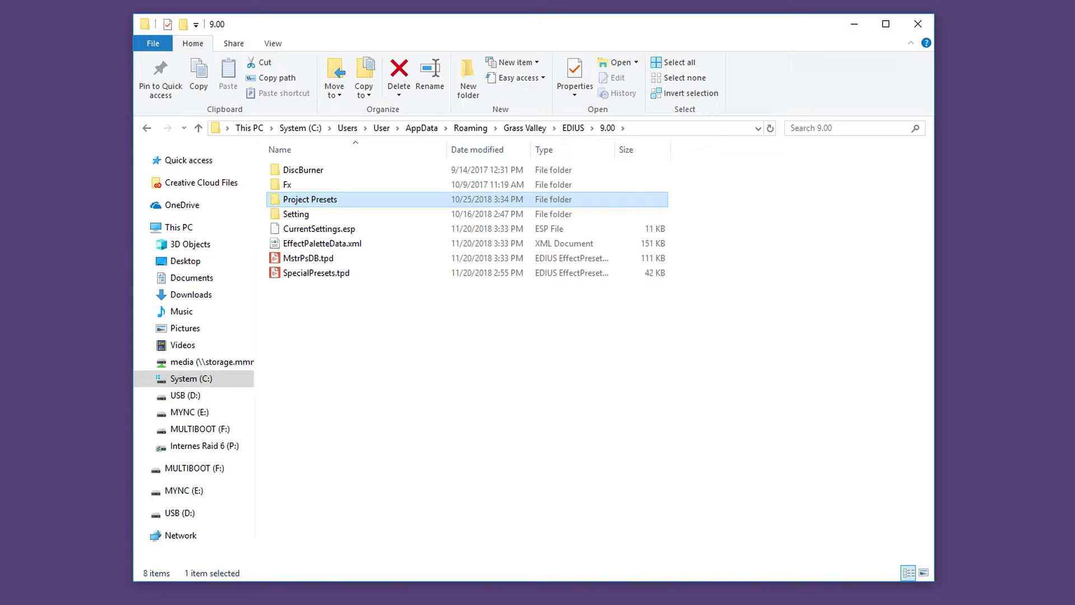
- Browse to %programdata%\Grass Valley\EDIUS\9.00
left_click(675, 133)
type("%program")
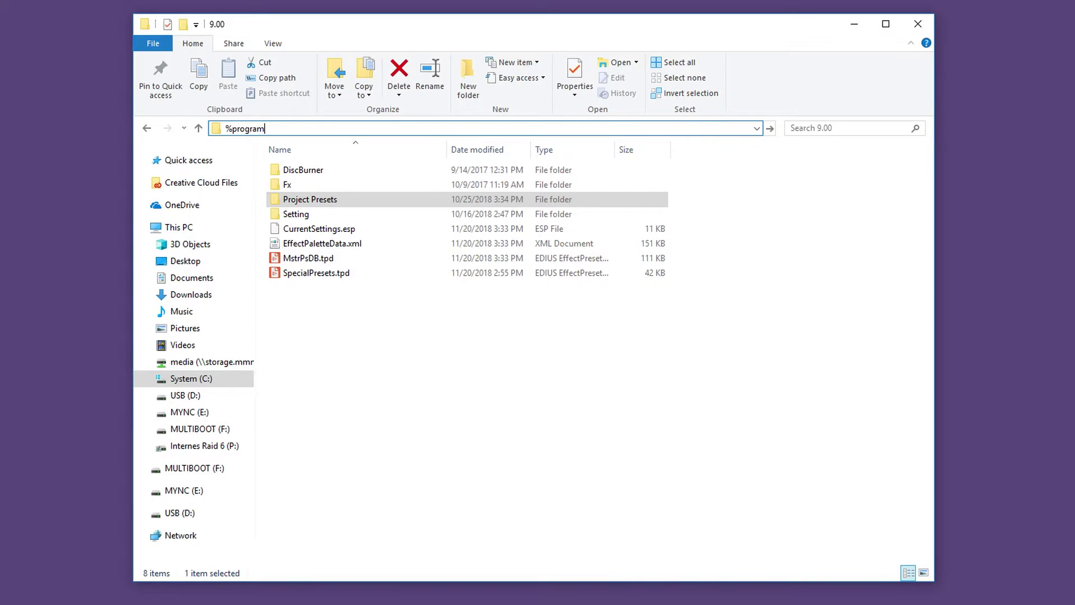
type("data%")
key("Return")
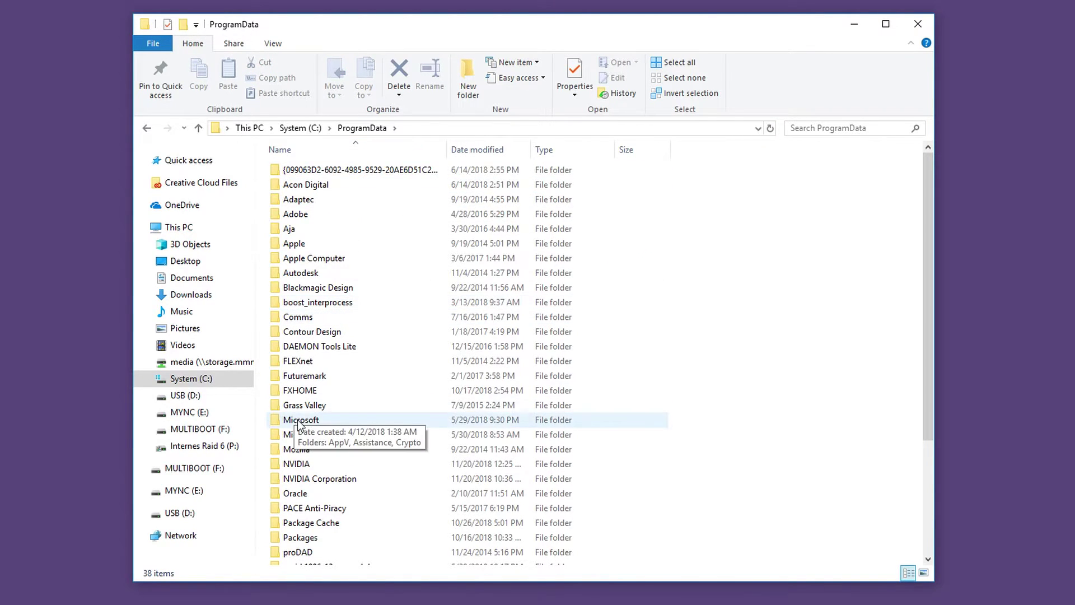
left_click(302, 410)
double_click(302, 410)
double_click(300, 171)
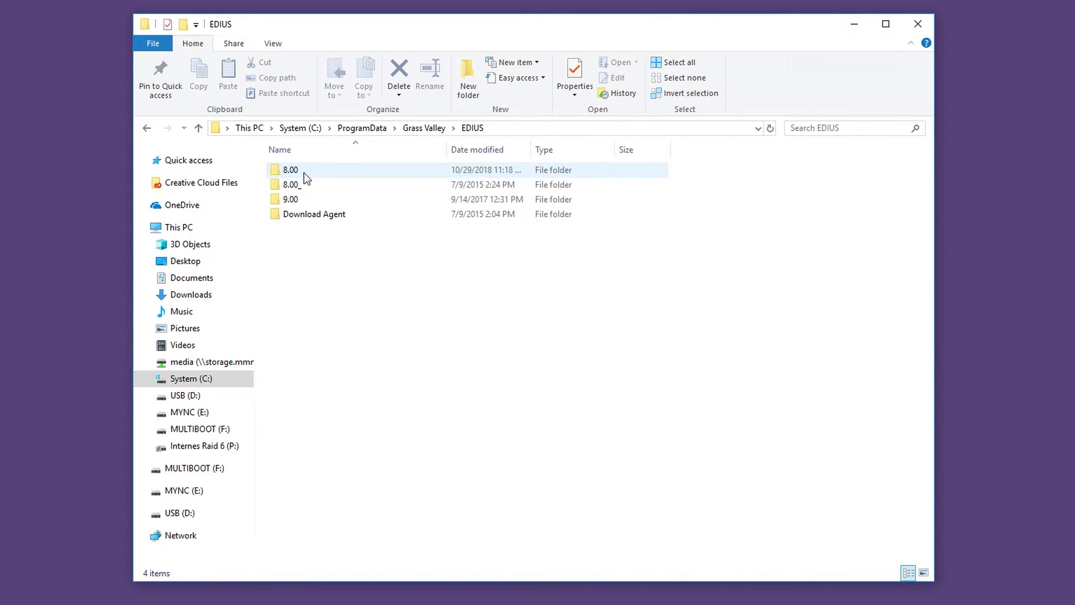
double_click(308, 199)
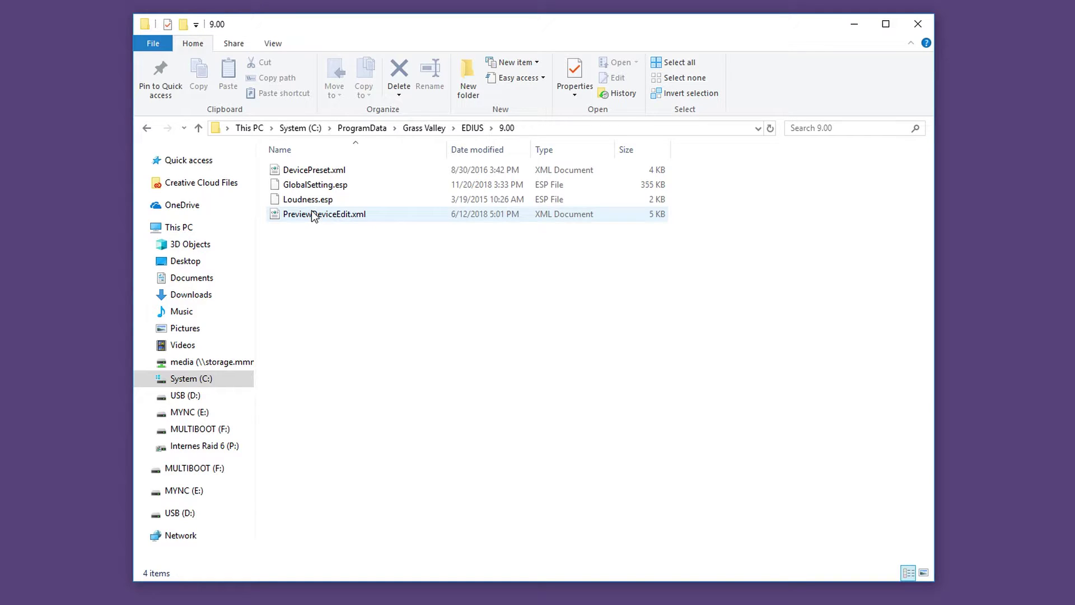
- Send DevicePreset.xml, then the whole Grass Valley folder, to MULTIBOOT (F:)
left_click(315, 172)
right_click(318, 178)
mouse_move(354, 359)
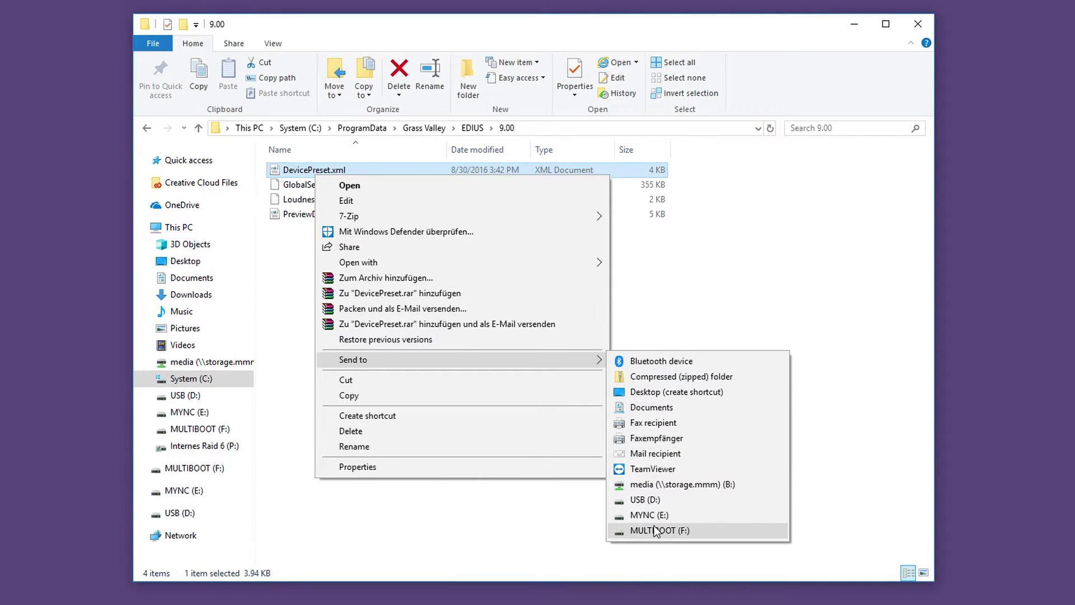
left_click(657, 531)
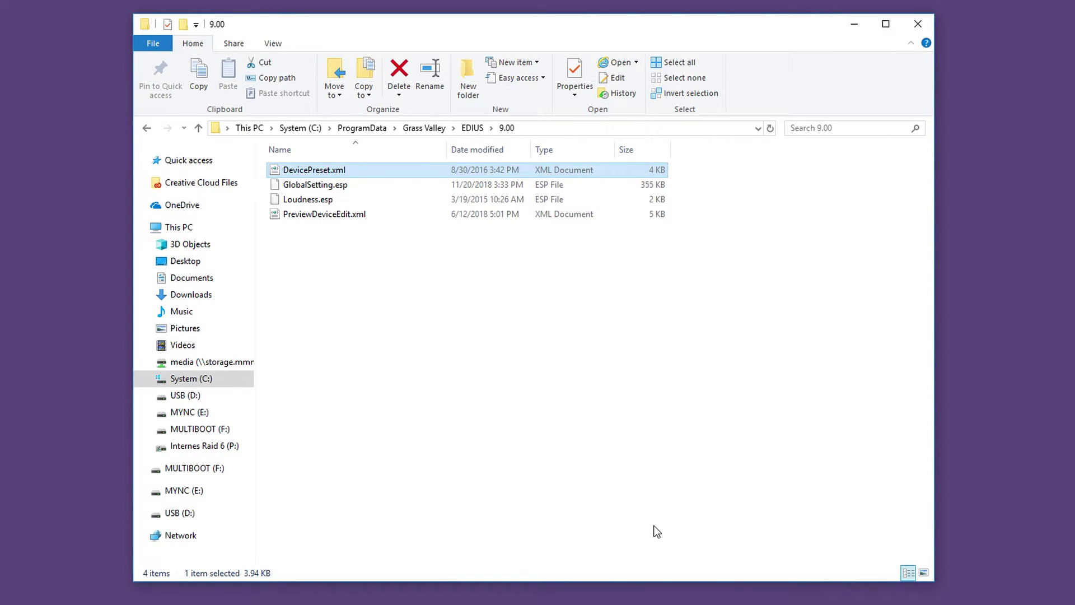
left_click(370, 132)
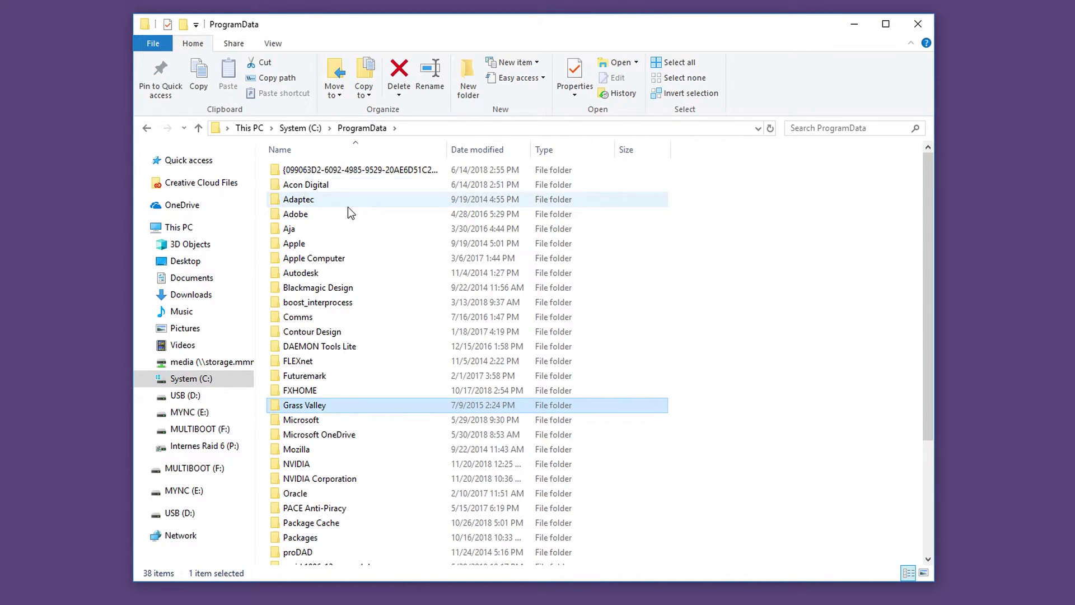
right_click(319, 405)
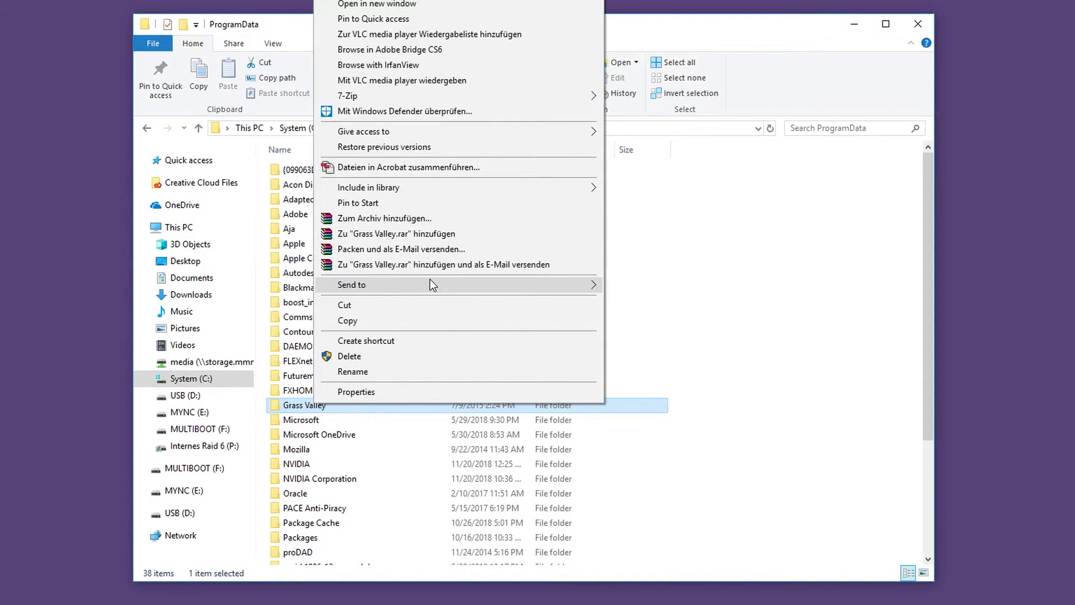
mouse_move(352, 284)
left_click(653, 454)
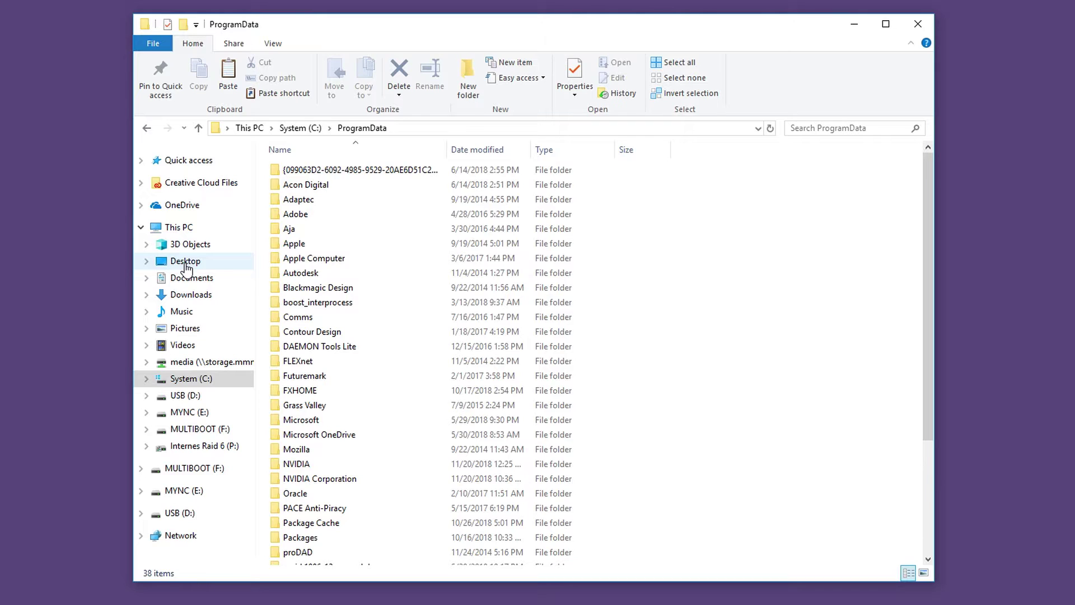
- Check the Desktop's EDIUS Podcast folder contents, then send the folder to MULTIBOOT (F:)
left_click(186, 263)
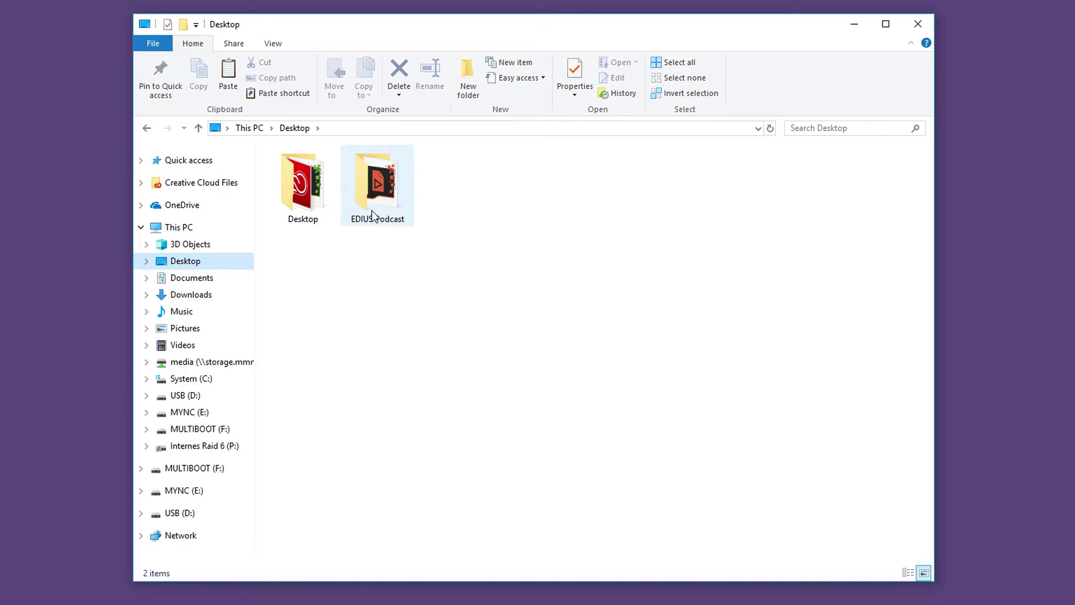
double_click(373, 215)
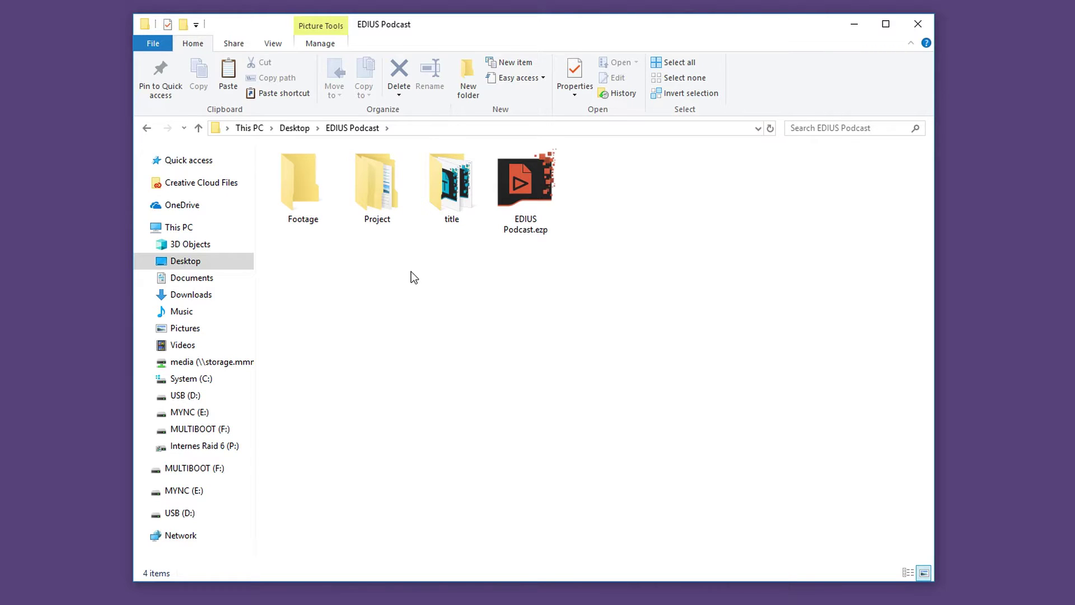
left_click(296, 128)
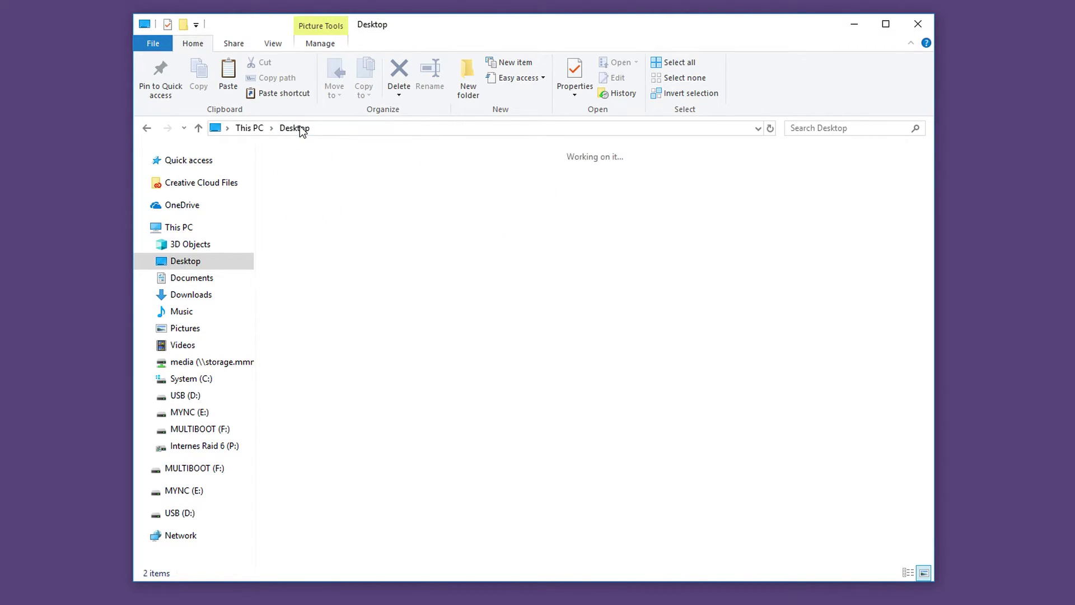
right_click(394, 196)
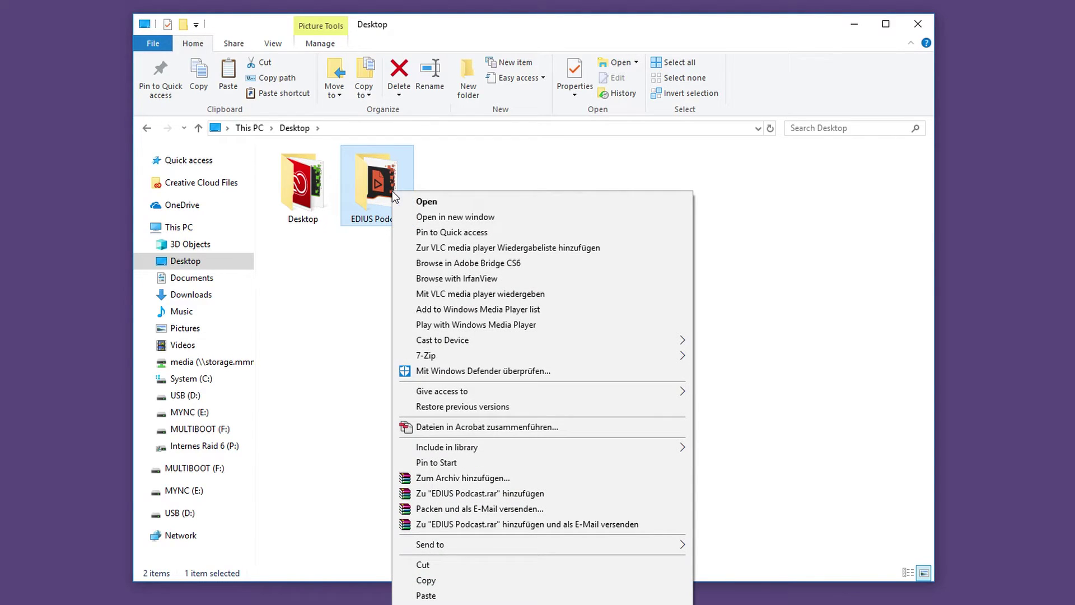
mouse_move(546, 545)
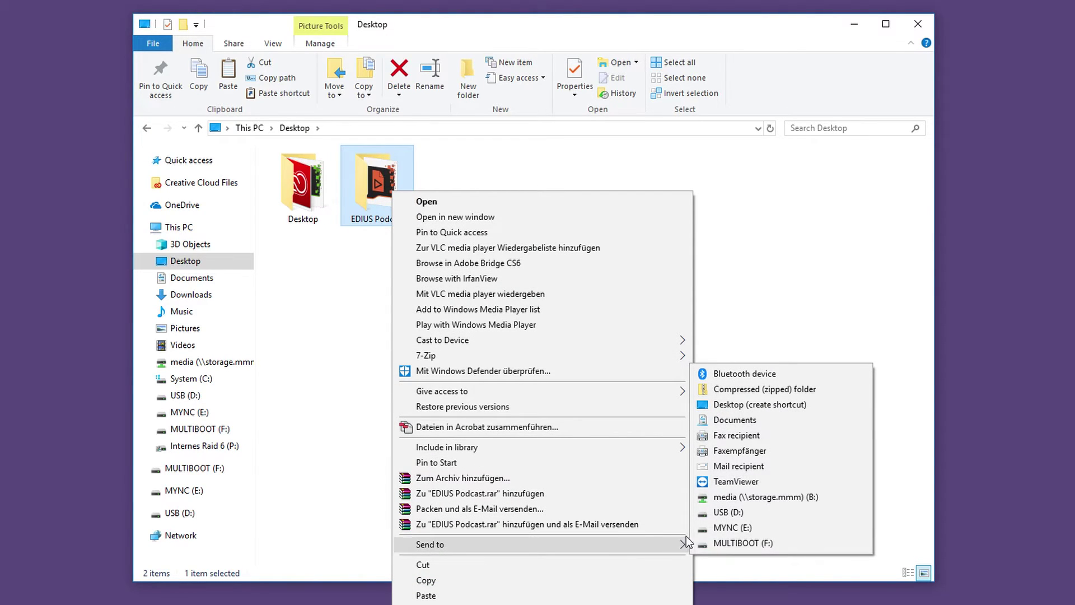
left_click(735, 537)
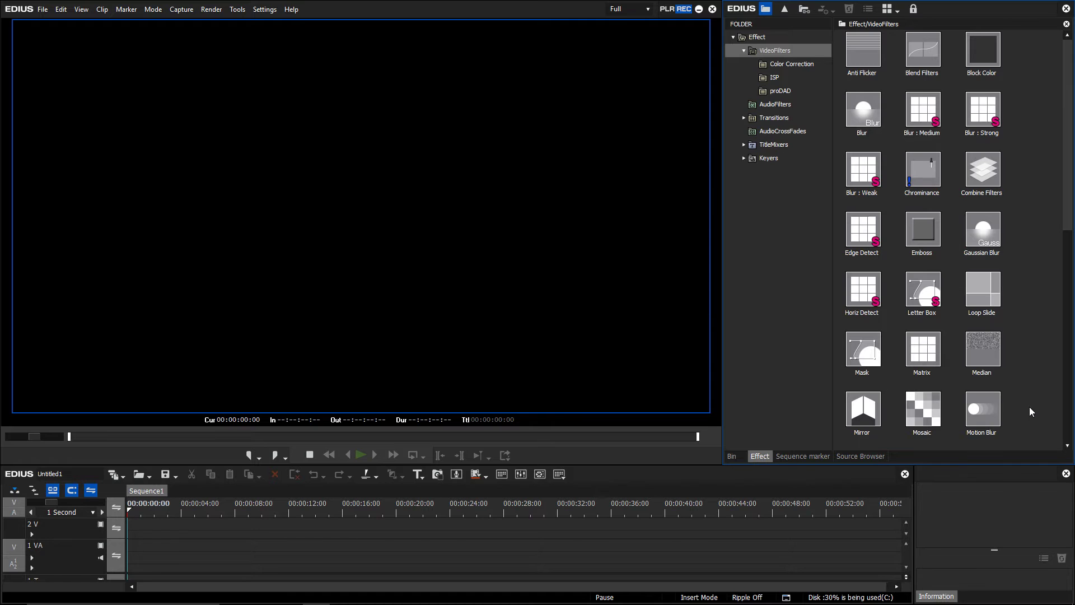
- Import My Effects.tpd from MULTIBOOT (F:) into the EDIUS Effect palette
right_click(1028, 406)
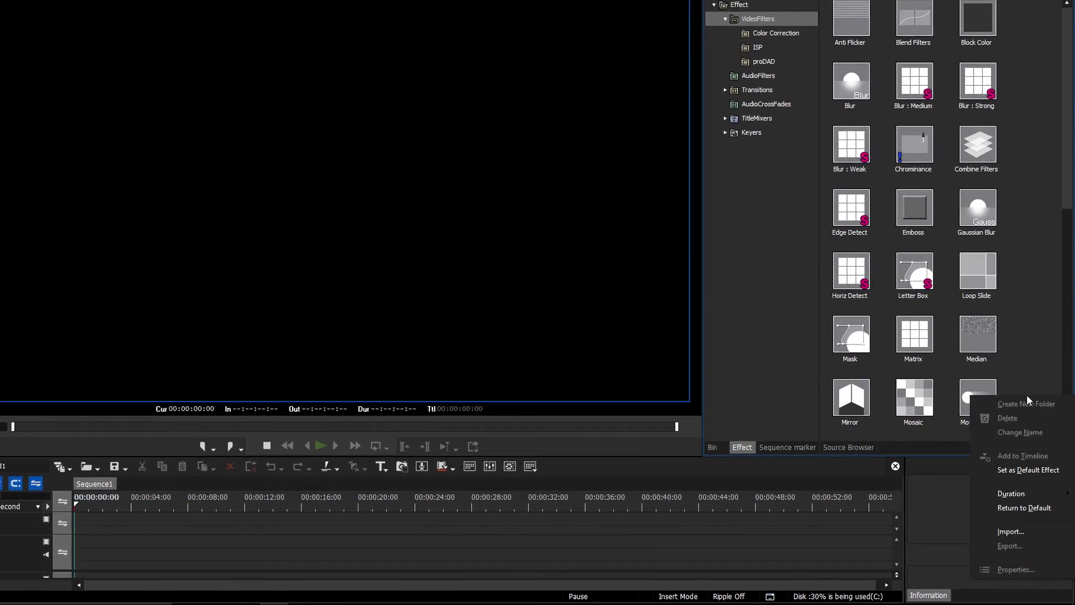
left_click(1009, 517)
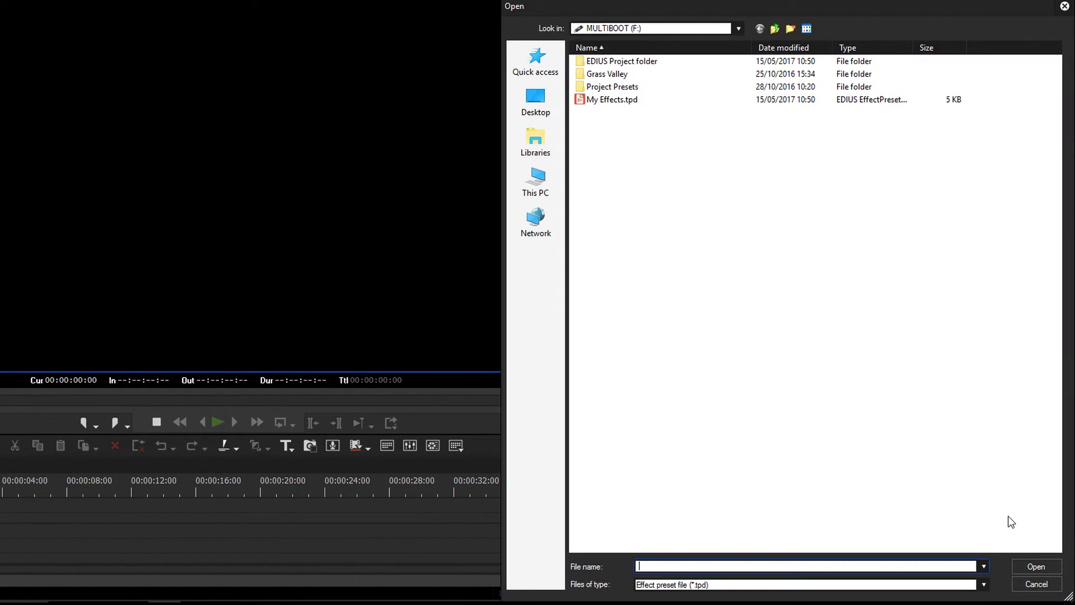
left_click(606, 103)
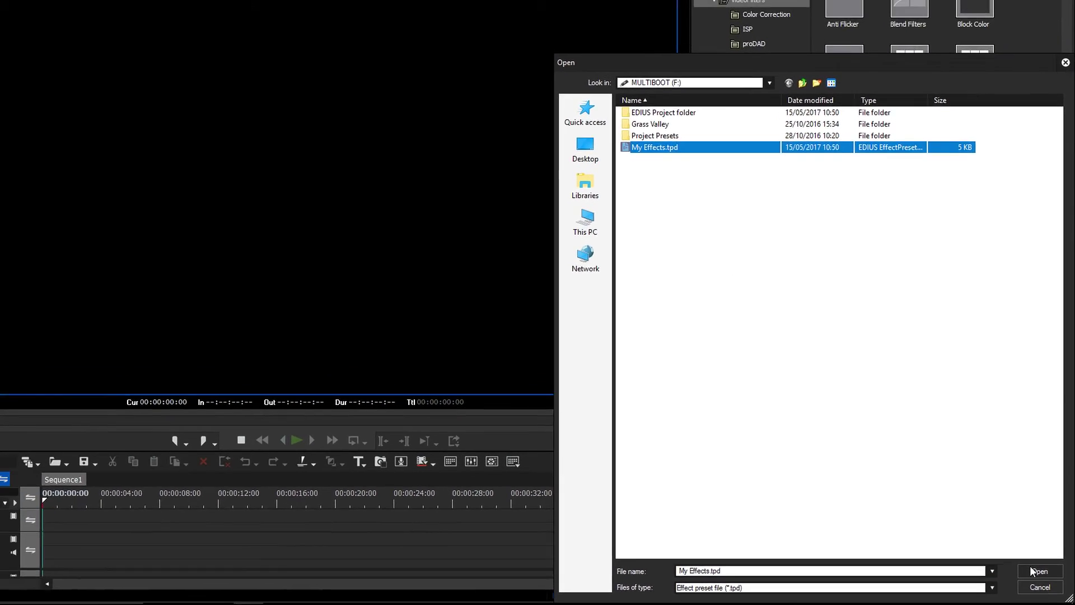
left_click(1033, 571)
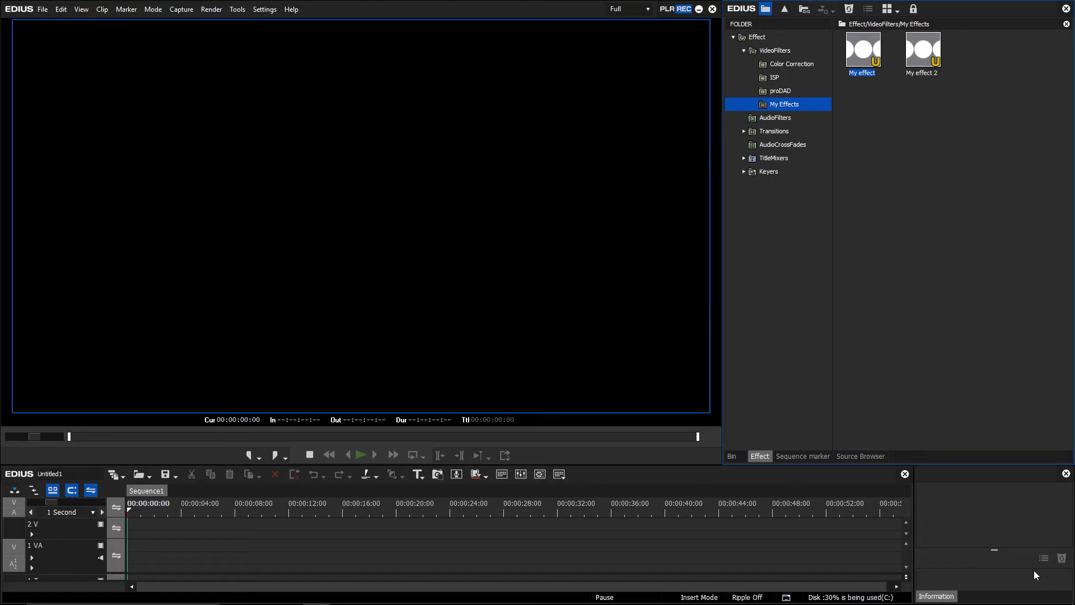